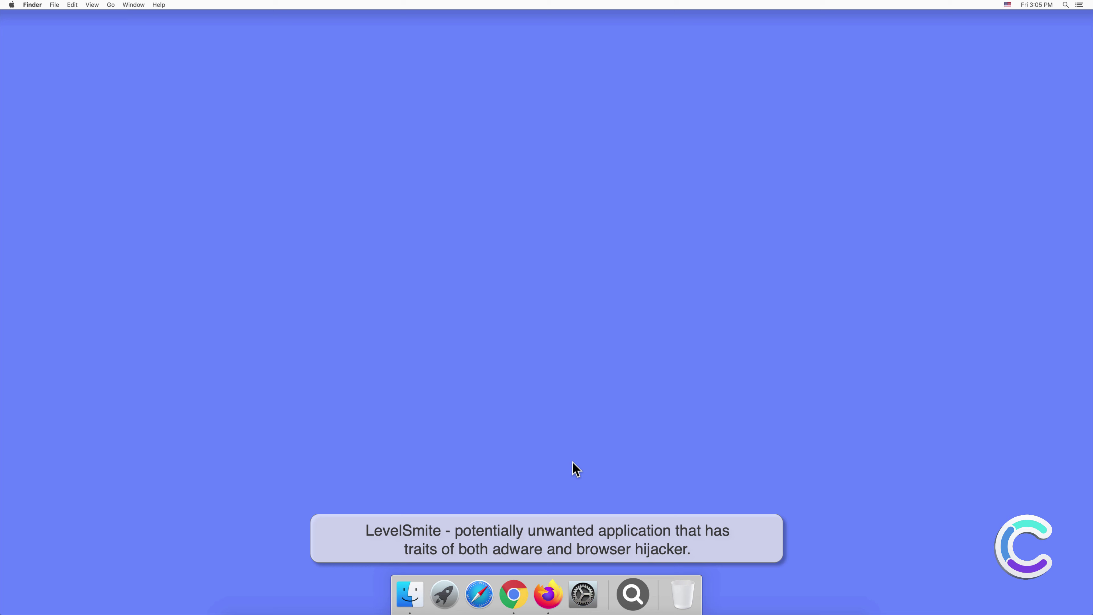
# Find LevelSmite in Finder's Applications folder, then close the Finder window
pyautogui.click(410, 593)
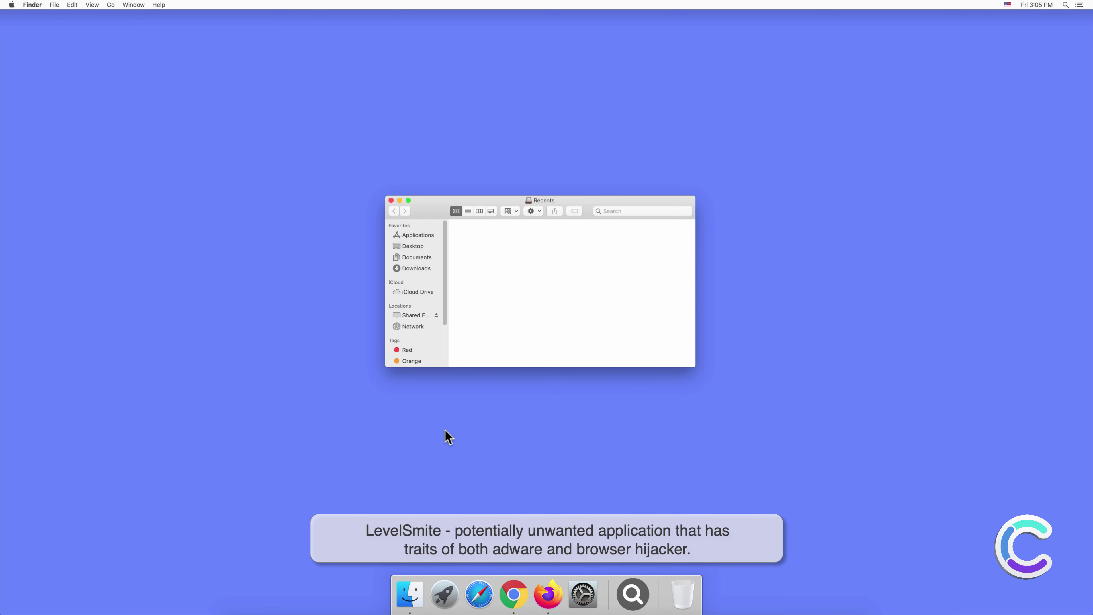
pyautogui.click(422, 237)
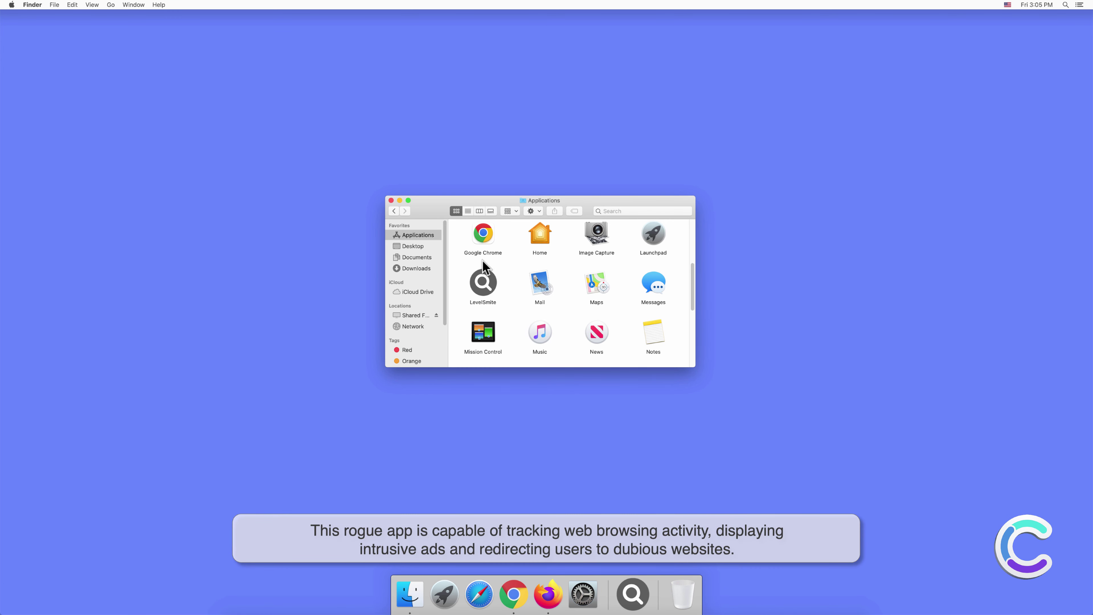
pyautogui.click(391, 200)
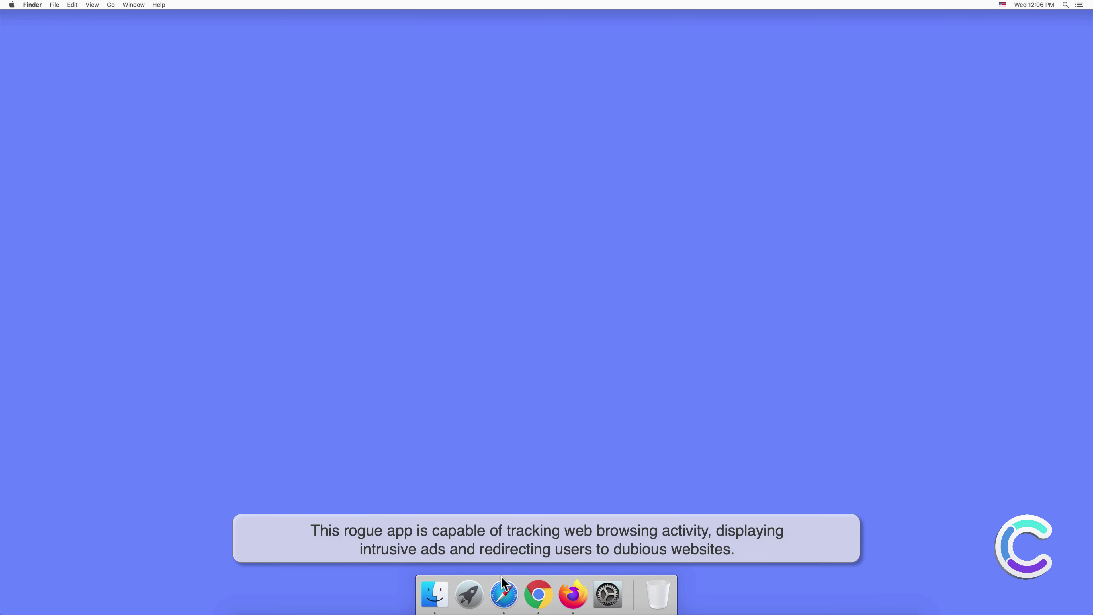
# Launch Safari and view its Extensions preferences, where LevelSmite 1.0 is listed
pyautogui.click(503, 594)
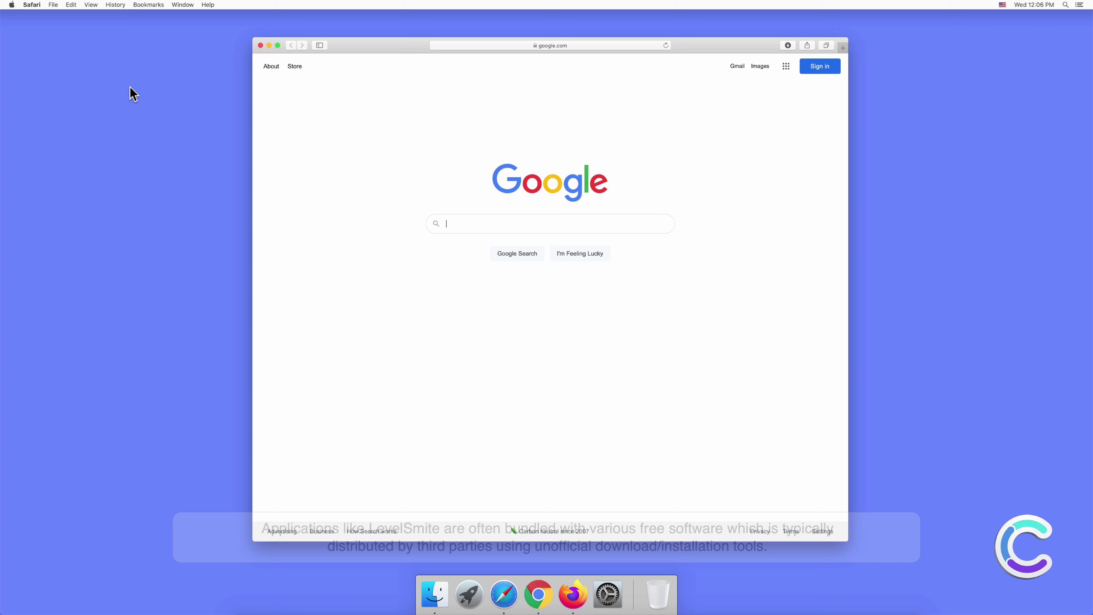
pyautogui.click(34, 5)
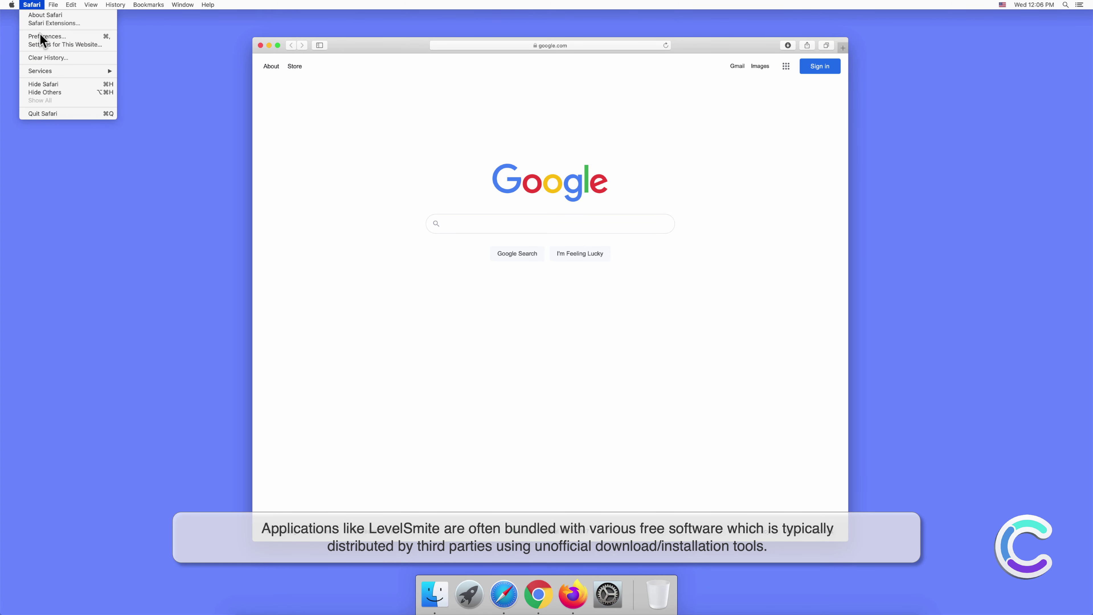
pyautogui.click(41, 36)
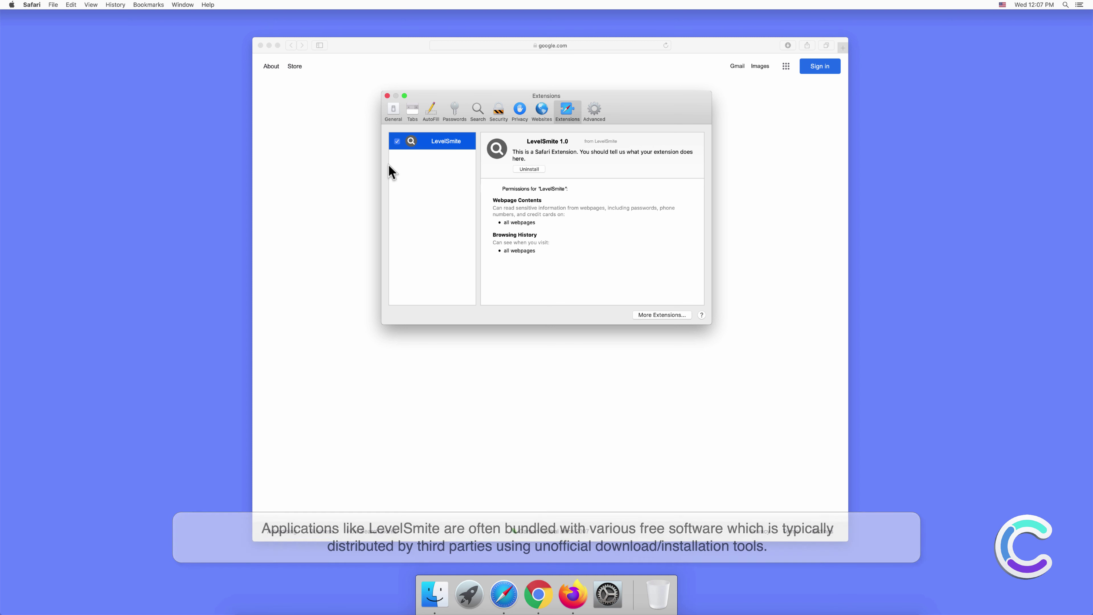
# Close the Extensions preferences and search the web for 'search engine test'
pyautogui.click(387, 96)
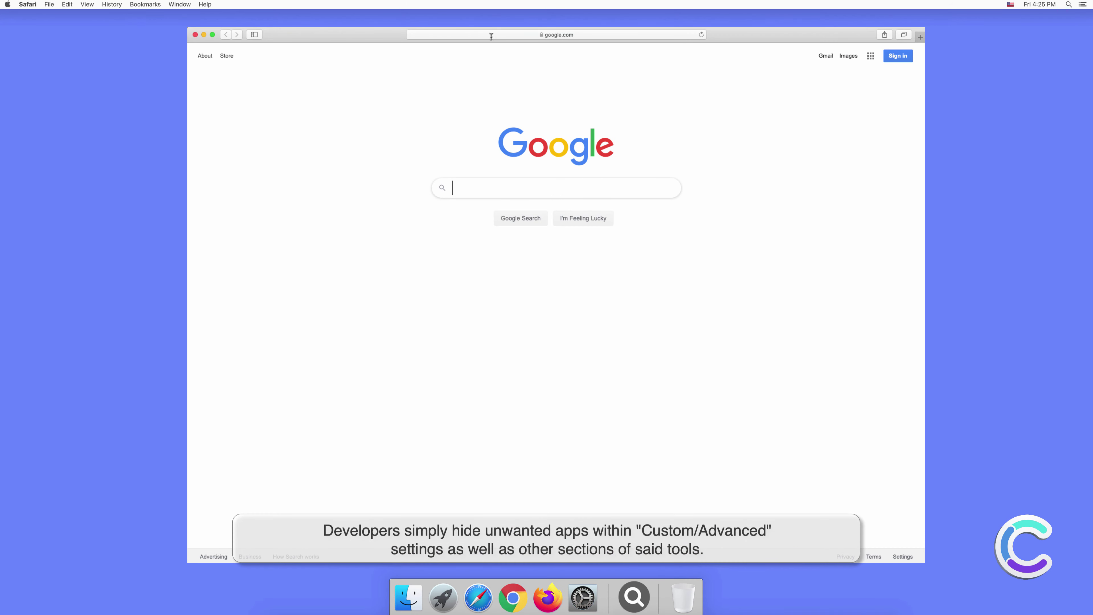
pyautogui.click(491, 35)
pyautogui.write('search e')
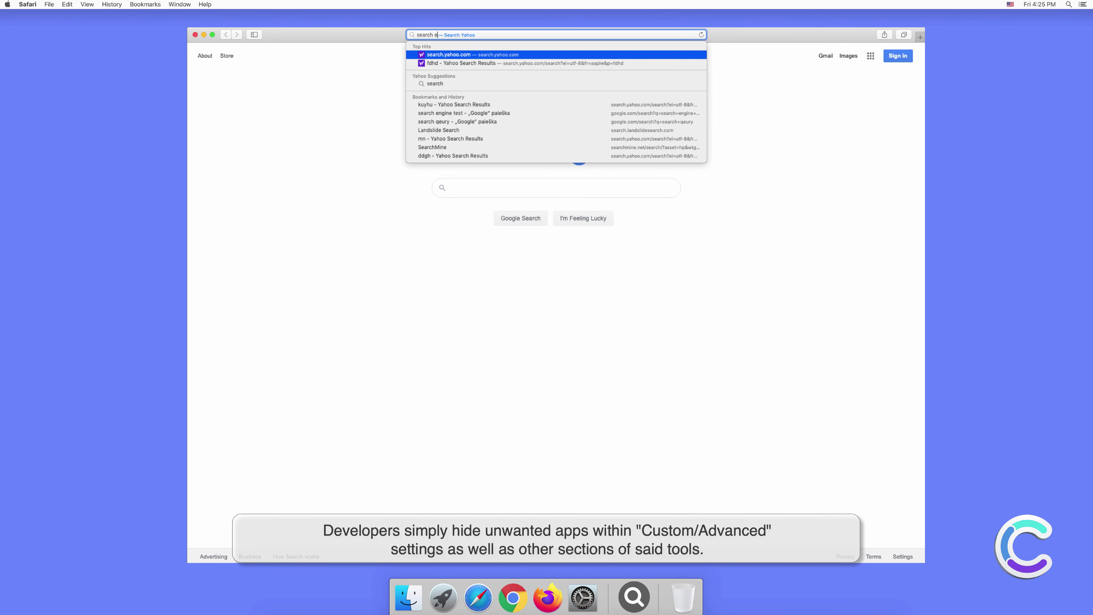
pyautogui.write('ngine test')
pyautogui.press('Return')
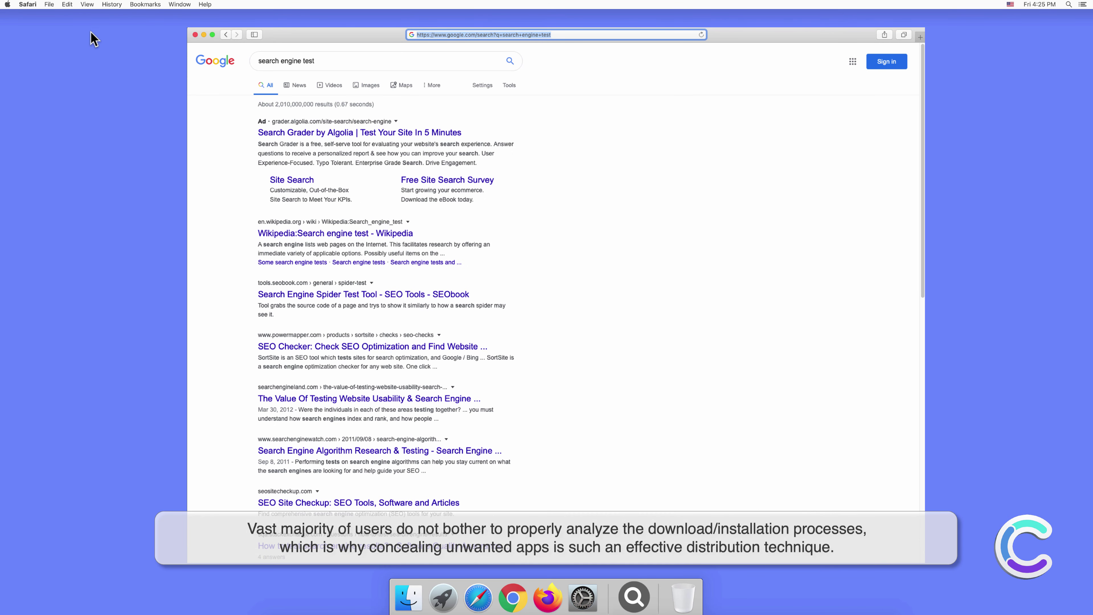
# Check the default search engine in Safari's Search preferences, leaving it on Yahoo
pyautogui.click(27, 5)
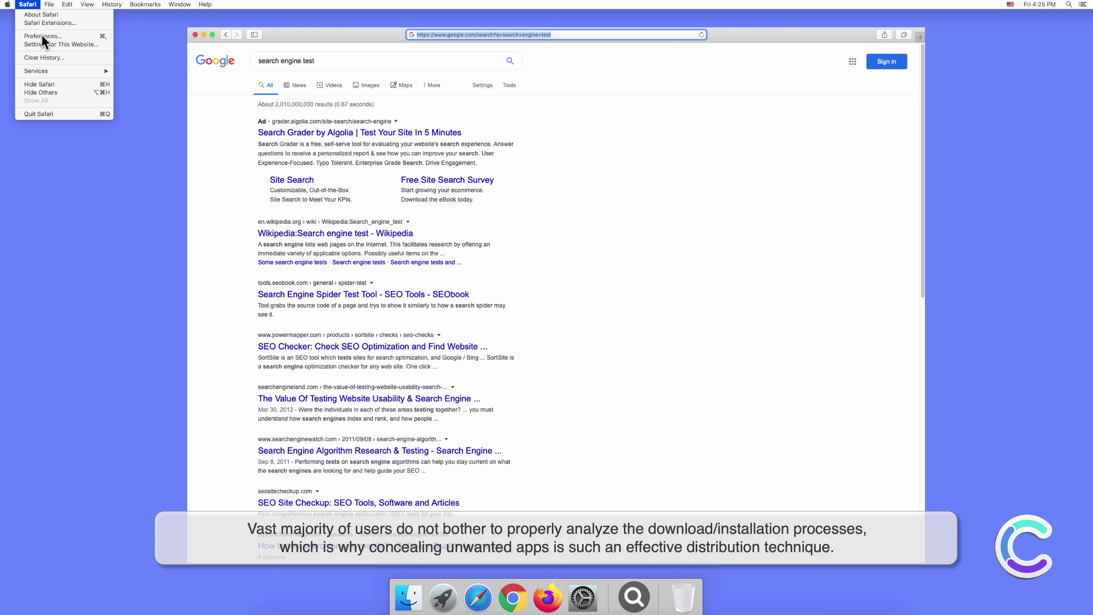
pyautogui.click(56, 45)
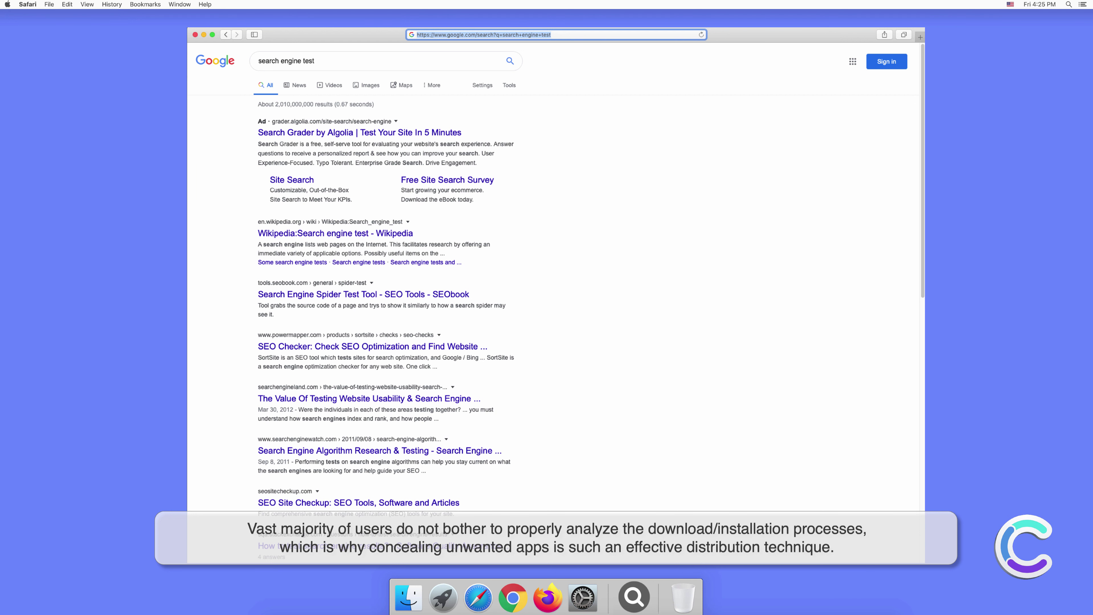
pyautogui.click(669, 218)
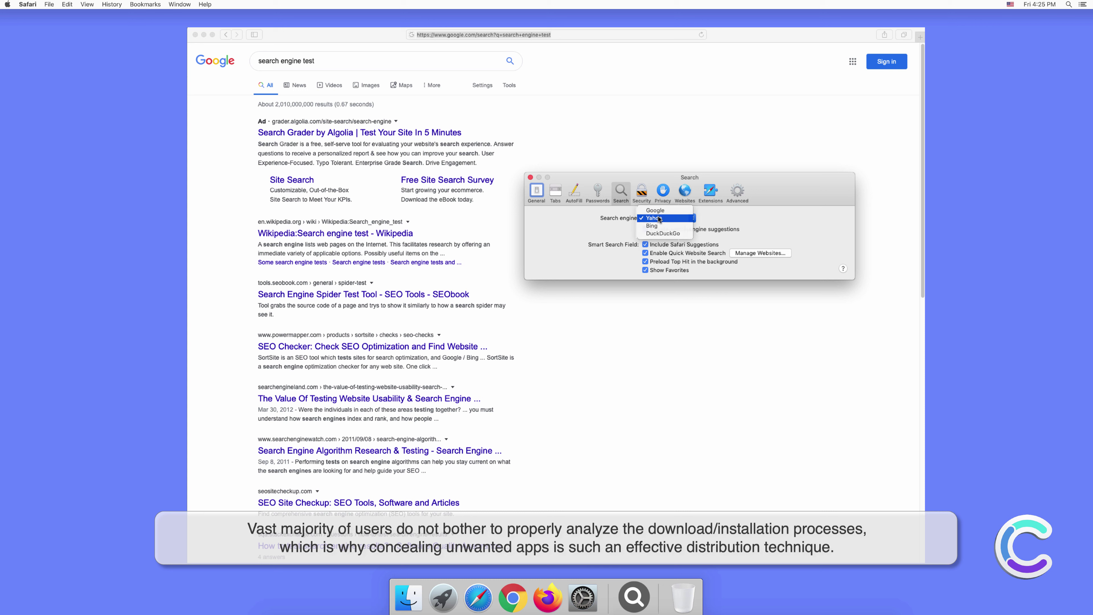
pyautogui.click(658, 218)
pyautogui.click(530, 177)
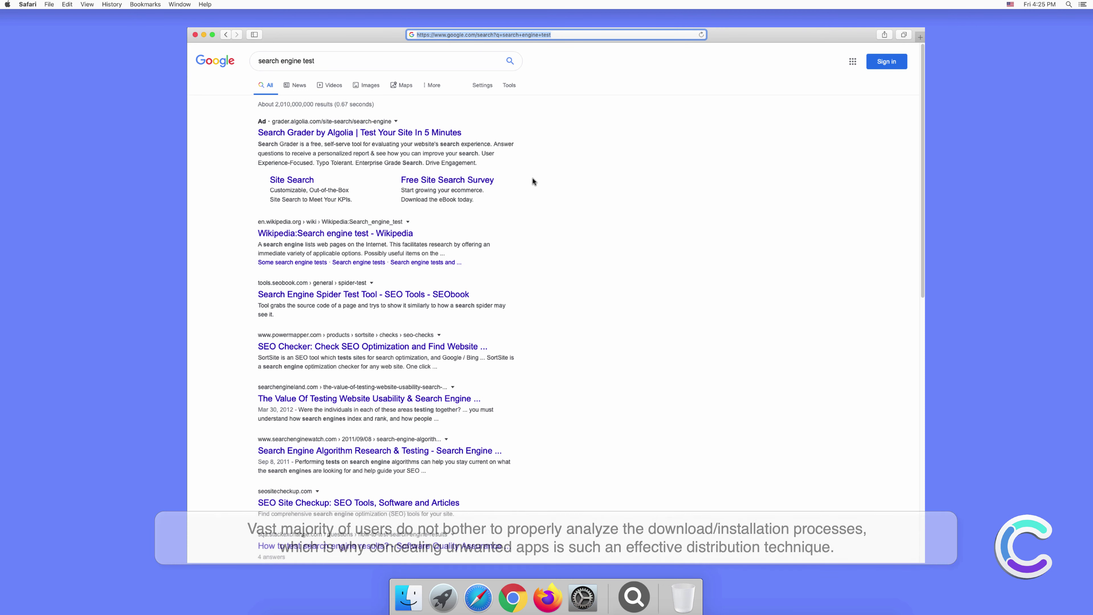
# Search for 'testing search engine' in a new Safari tab
pyautogui.click(920, 34)
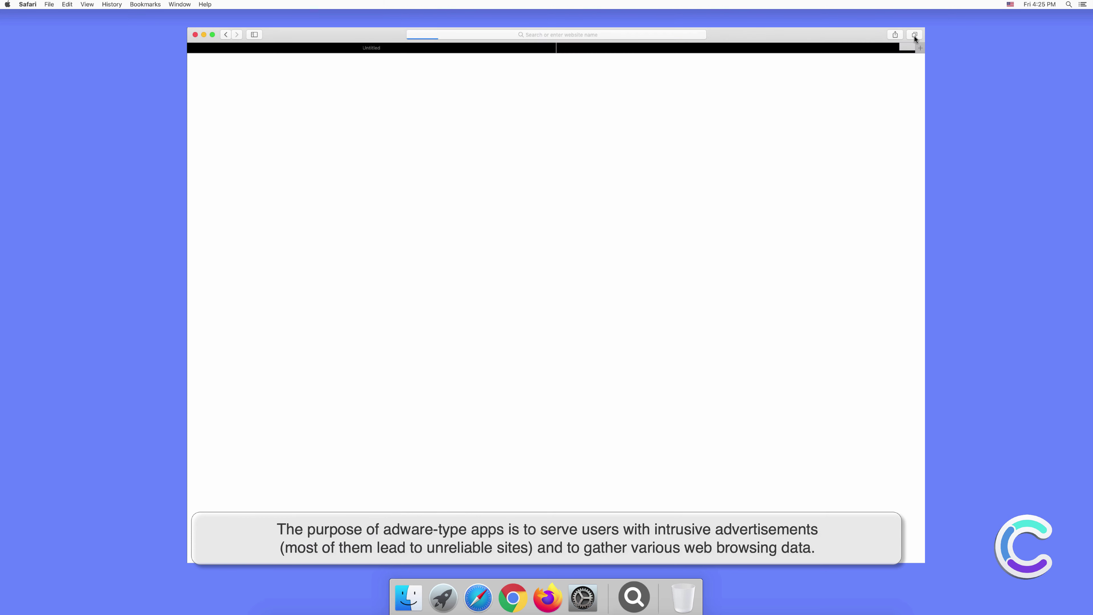
pyautogui.click(612, 33)
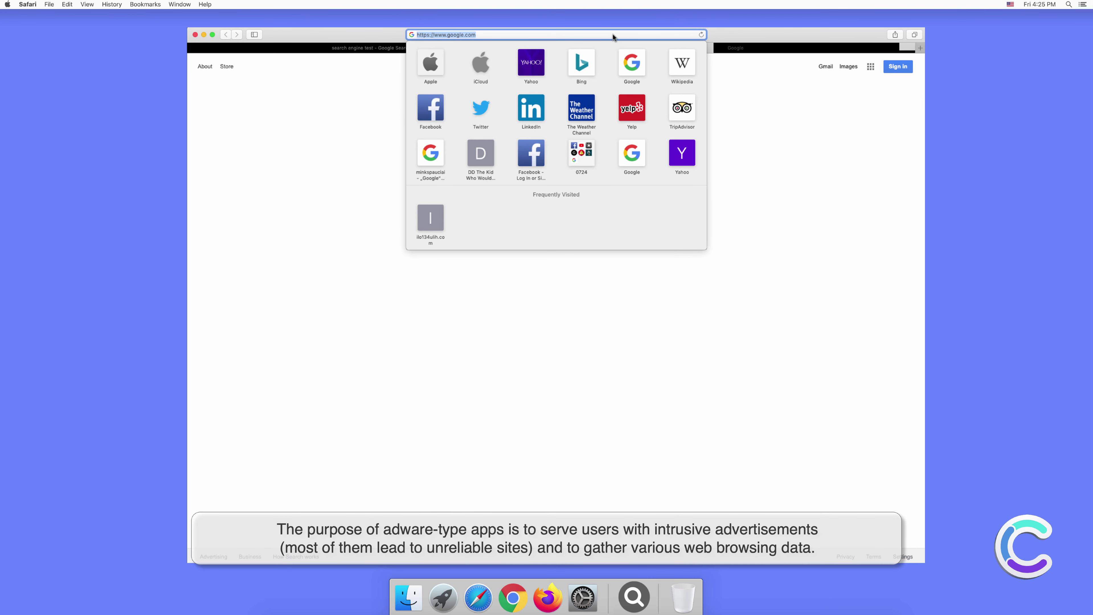
pyautogui.write('testing')
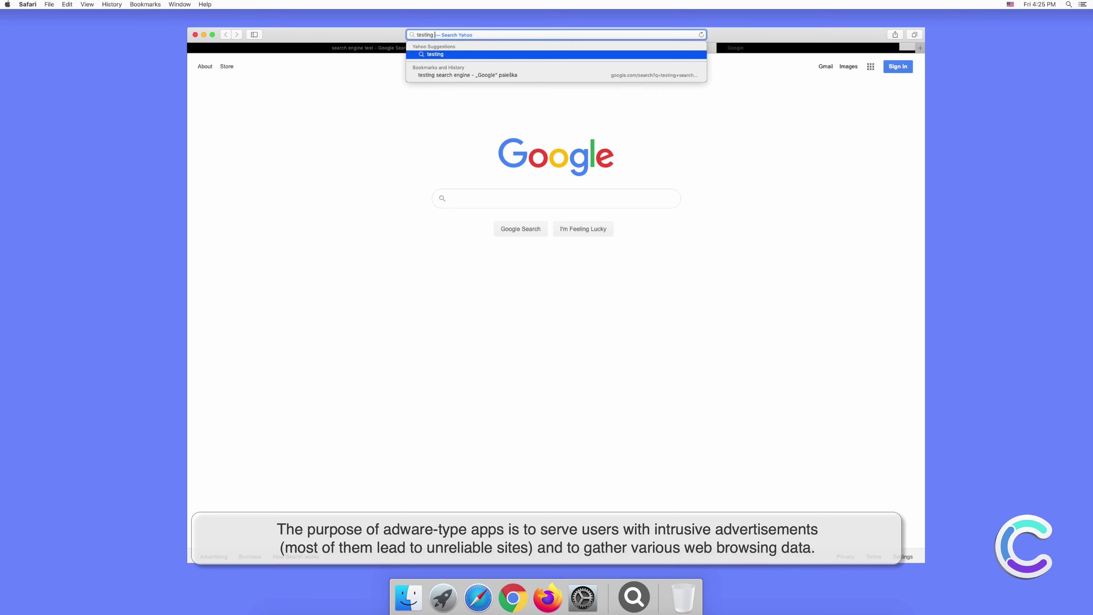
pyautogui.write(' searr')
pyautogui.press('BackSpace')
pyautogui.write('ch engine')
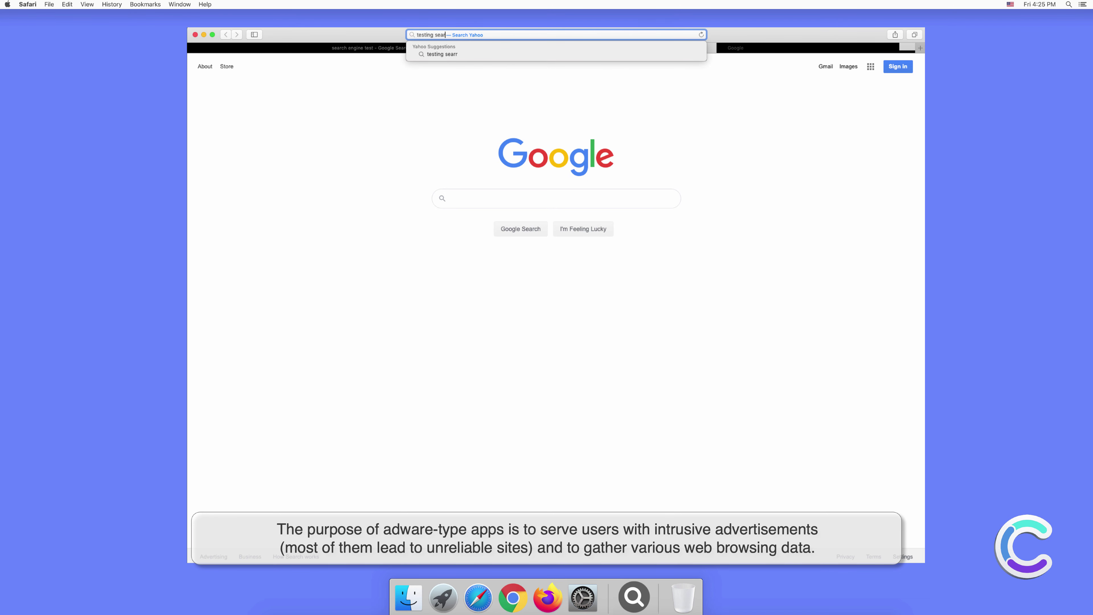
pyautogui.press('Return')
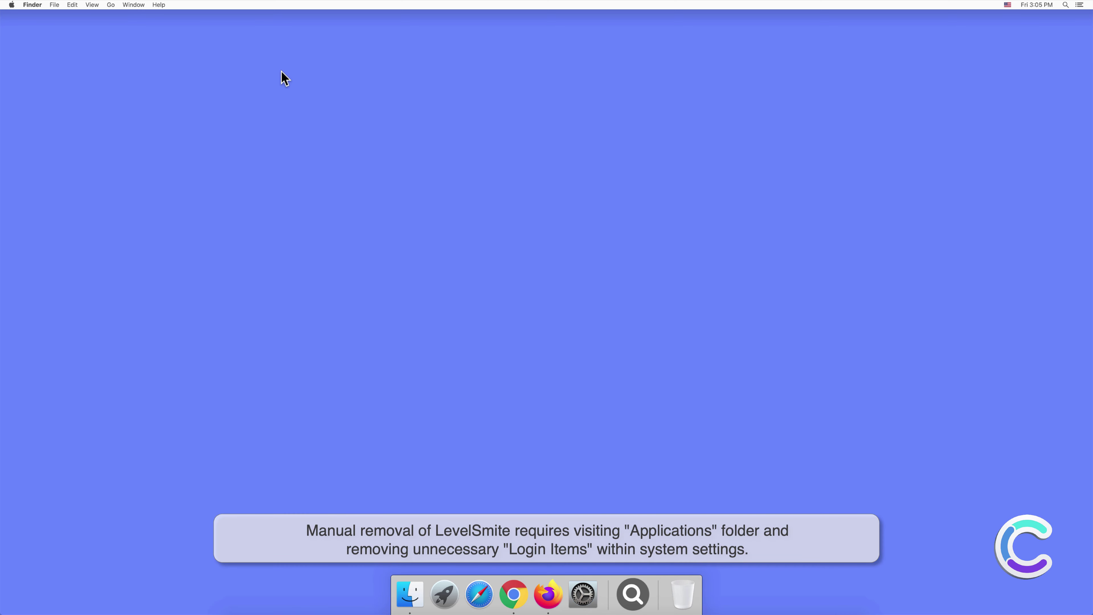
# Open Finder's Applications folder and move LevelSmite to the Trash
pyautogui.click(410, 593)
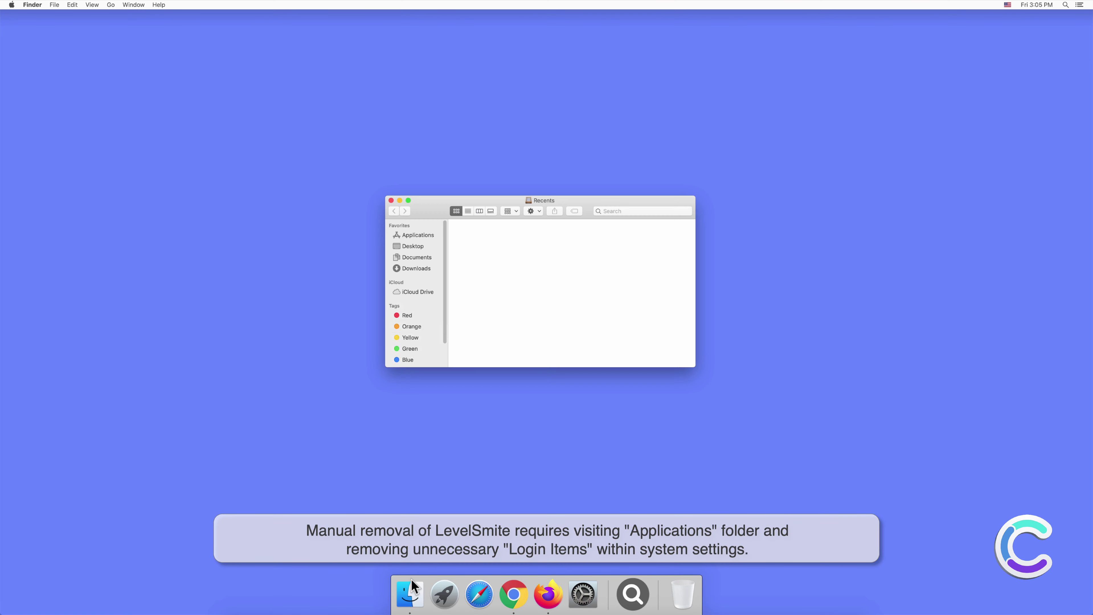
pyautogui.click(424, 235)
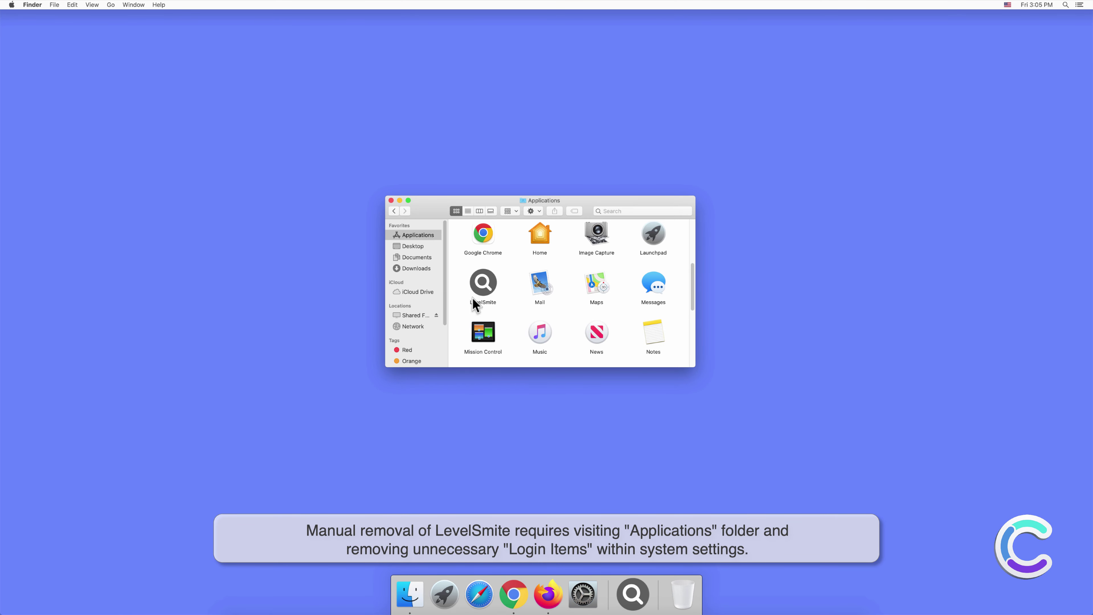
pyautogui.rightClick(484, 285)
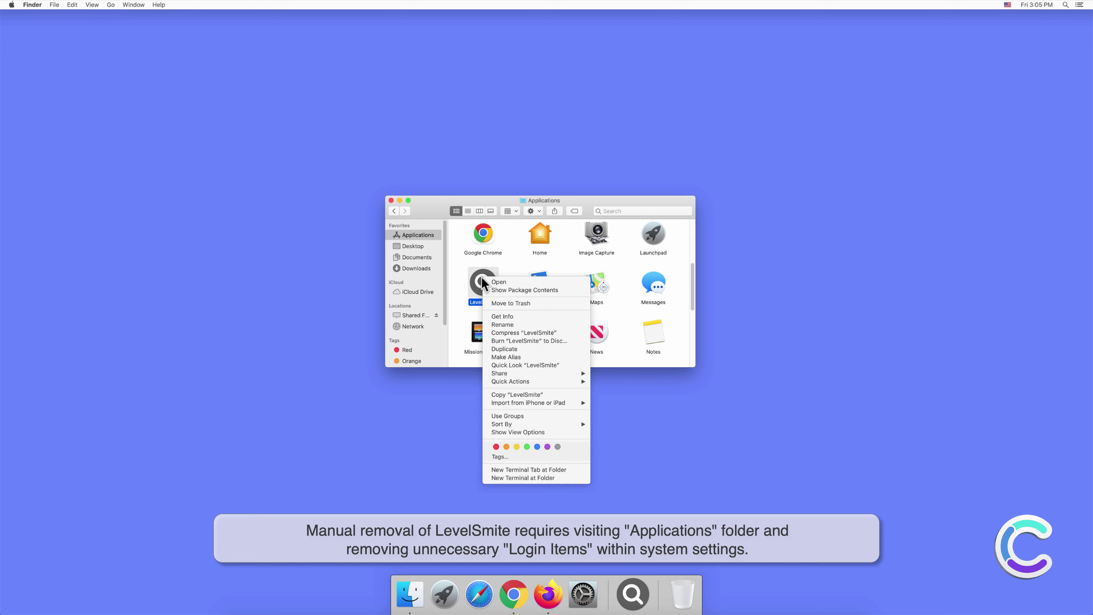
pyautogui.click(501, 302)
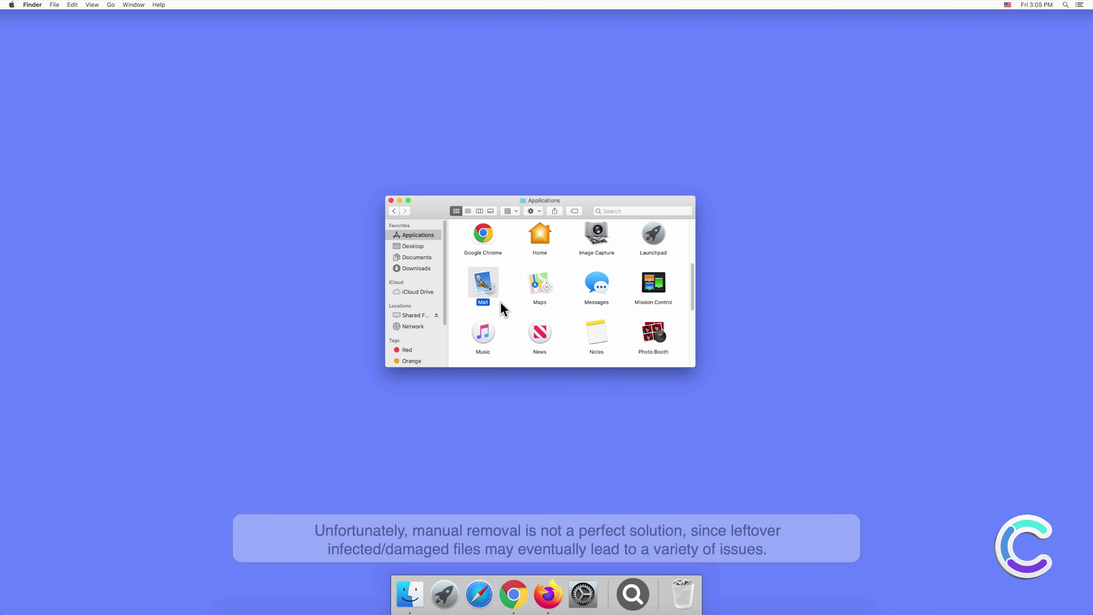
# Close Finder and check that Login Items in System Preferences' Users & Groups is empty
pyautogui.click(391, 200)
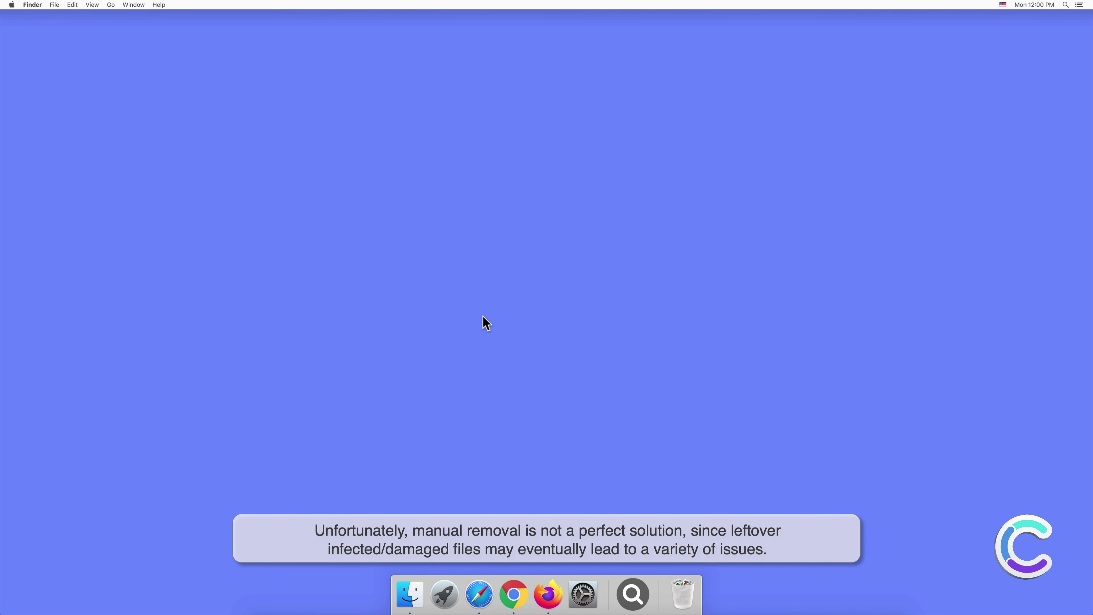
pyautogui.click(583, 594)
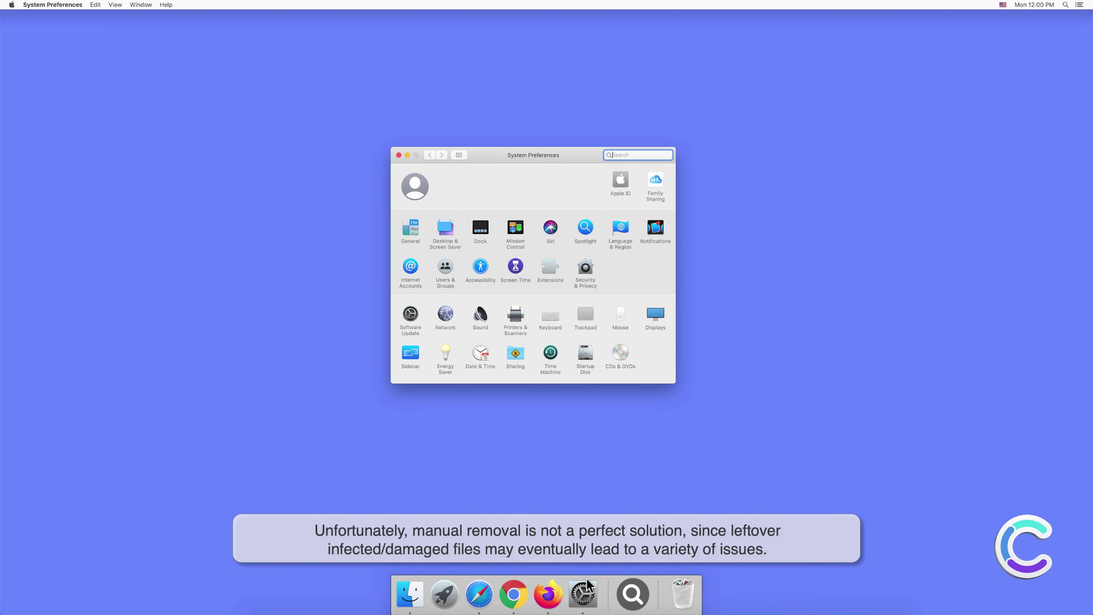
pyautogui.click(444, 268)
pyautogui.click(586, 176)
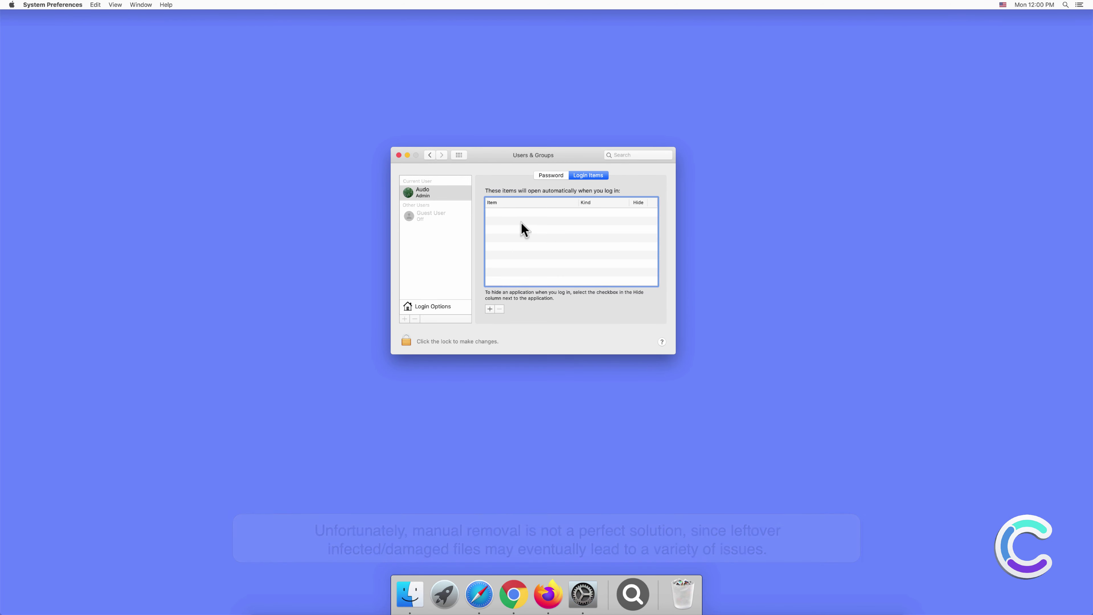
# Close Users & Groups and remove the magnifier app icon with Options > Remove from Dock
pyautogui.click(399, 155)
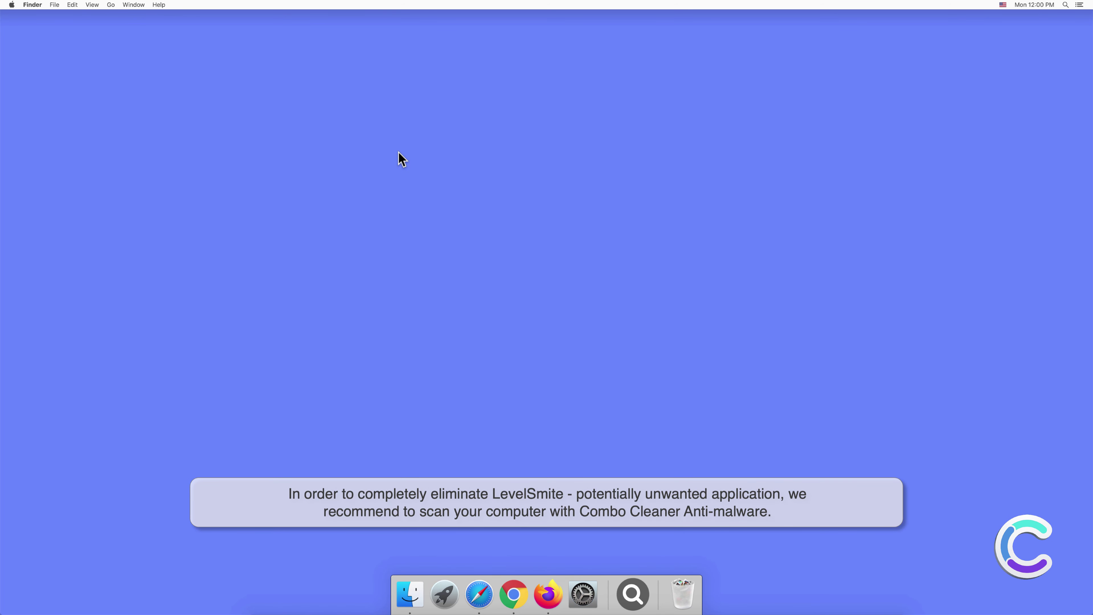
pyautogui.rightClick(631, 586)
pyautogui.moveTo(655, 540)
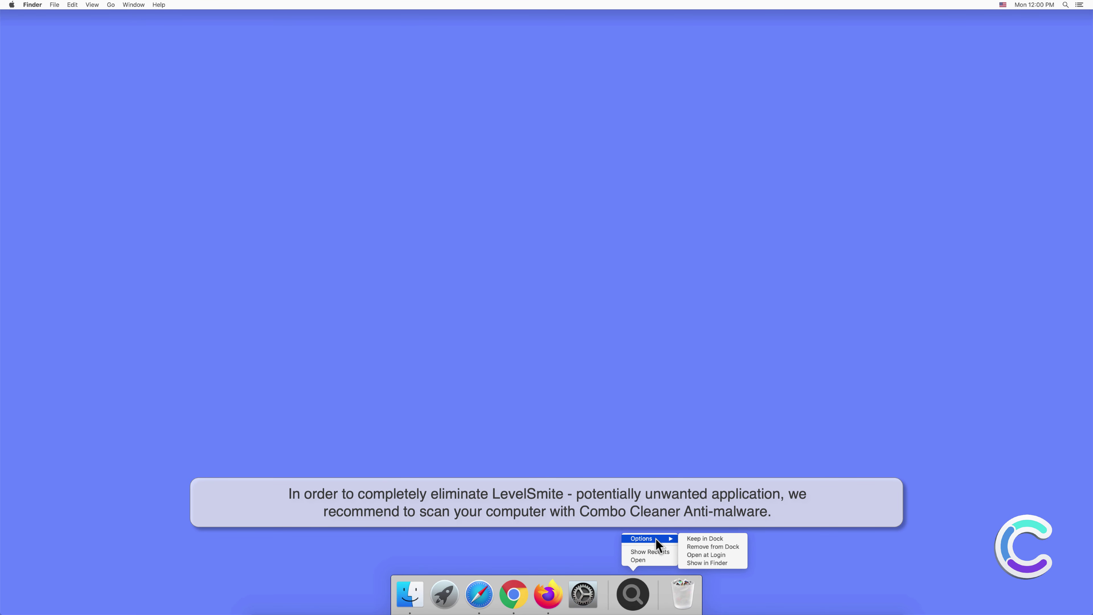
pyautogui.click(691, 545)
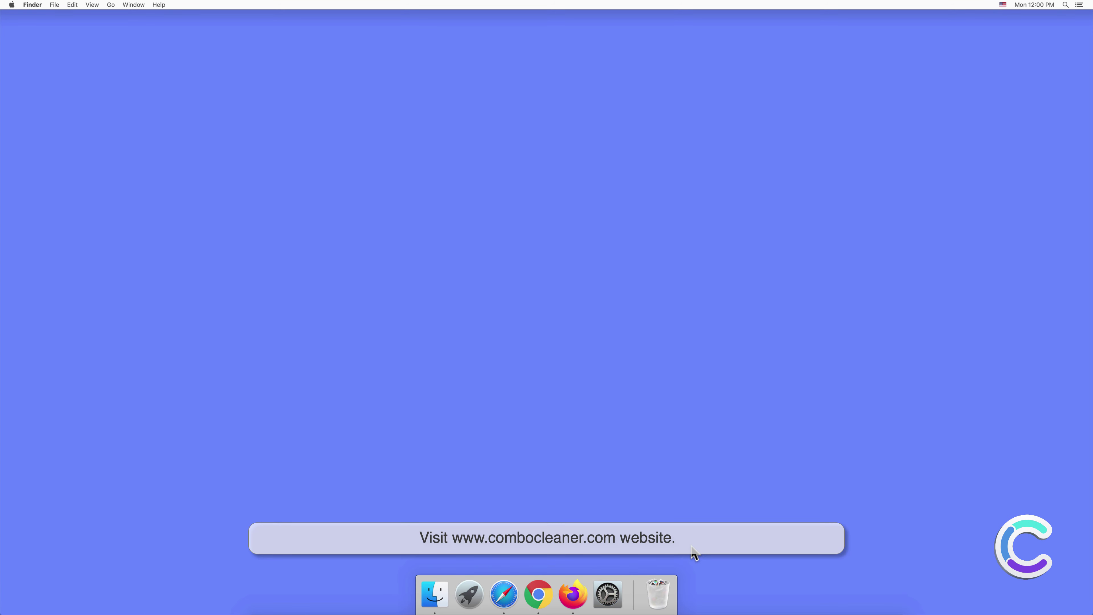
pyautogui.click(504, 594)
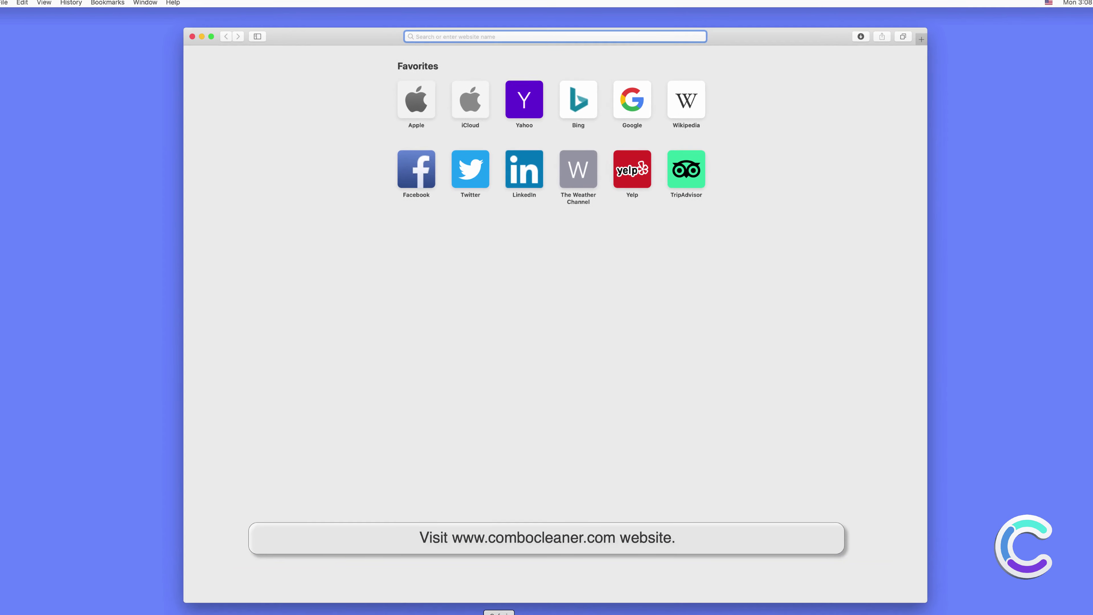
pyautogui.write('www')
pyautogui.write('.co')
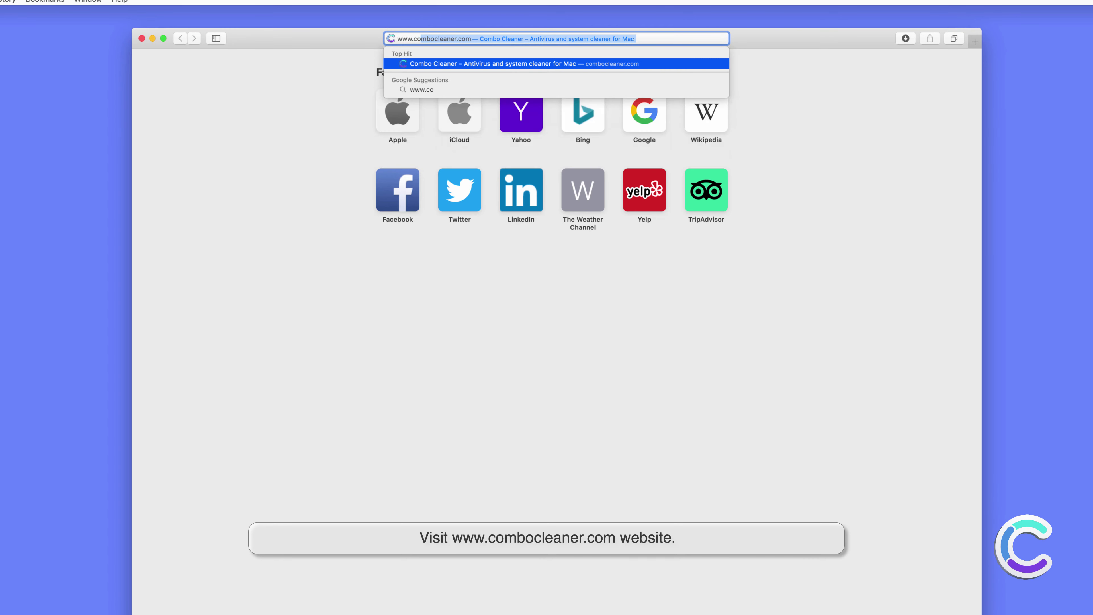
pyautogui.write('mbocleaner.')
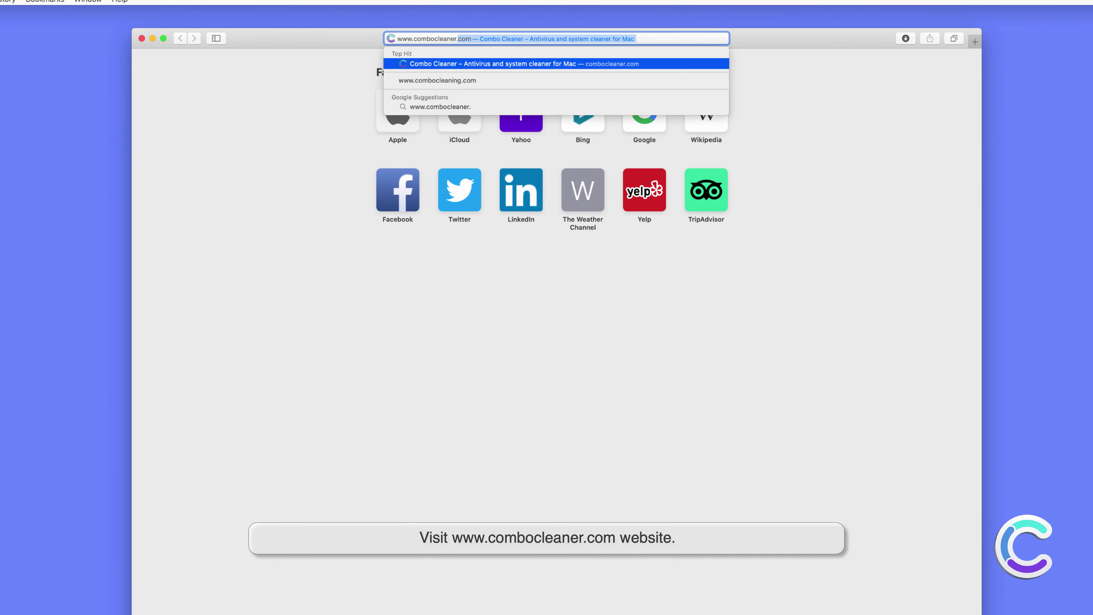
pyautogui.write('com')
pyautogui.press('Return')
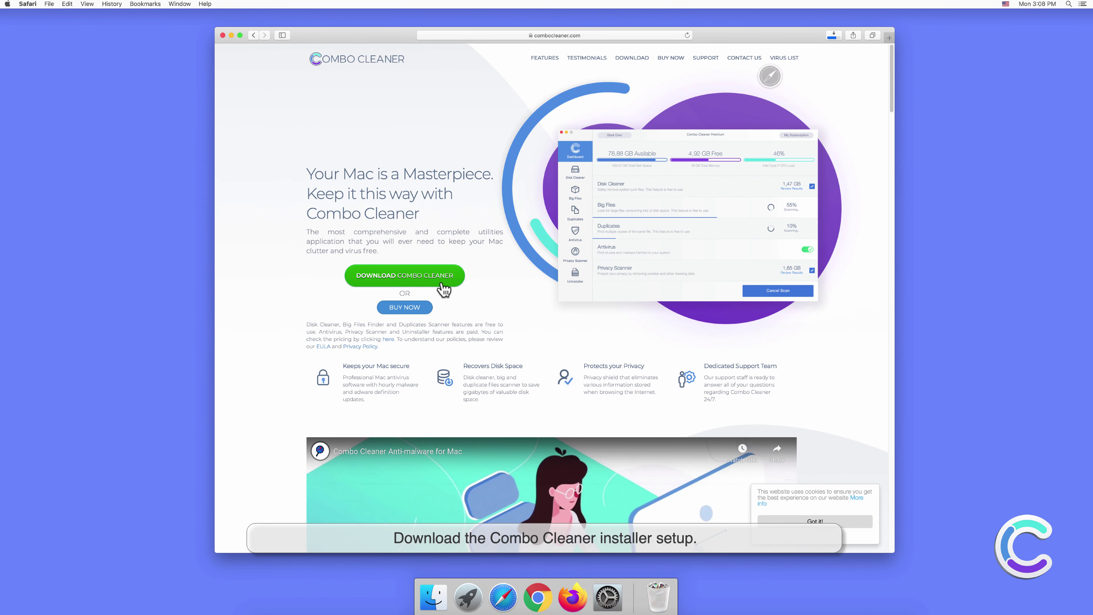
# Open the downloaded combocleaner.dmg from Safari's Downloads list
pyautogui.click(832, 36)
pyautogui.click(826, 69)
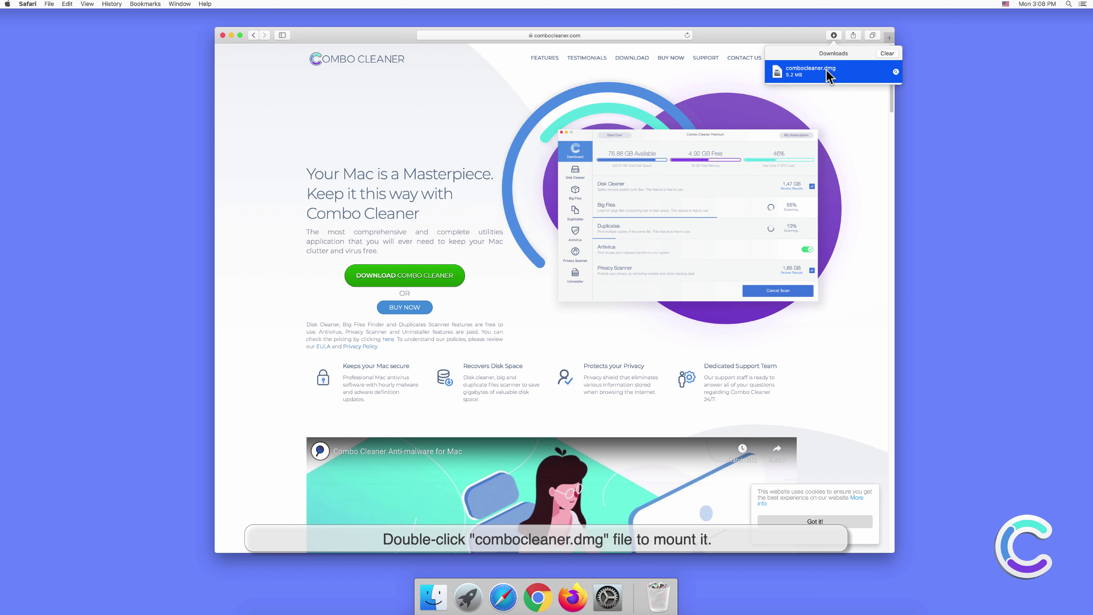
pyautogui.doubleClick(826, 70)
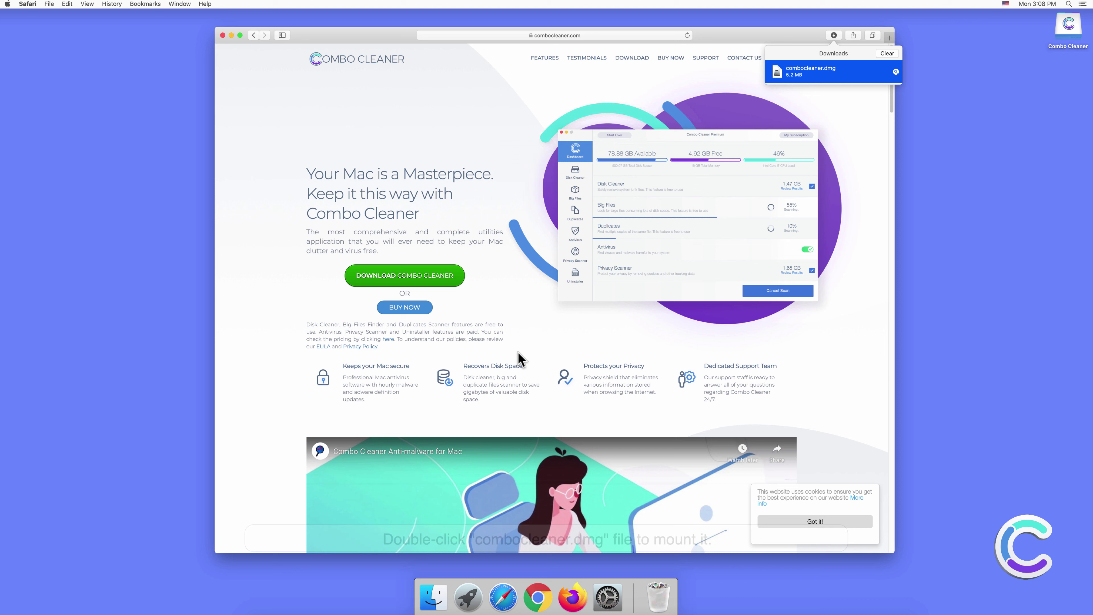
# Drag Combo Cleaner into Applications and close the installer window
pyautogui.moveTo(472, 321); pyautogui.dragTo(588, 321)
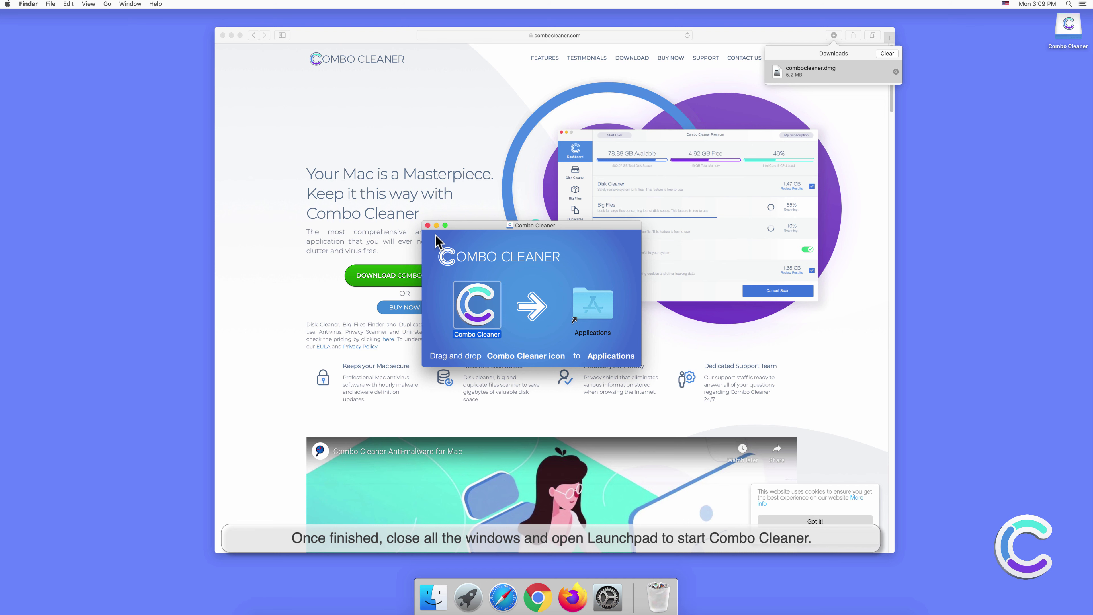
pyautogui.click(428, 226)
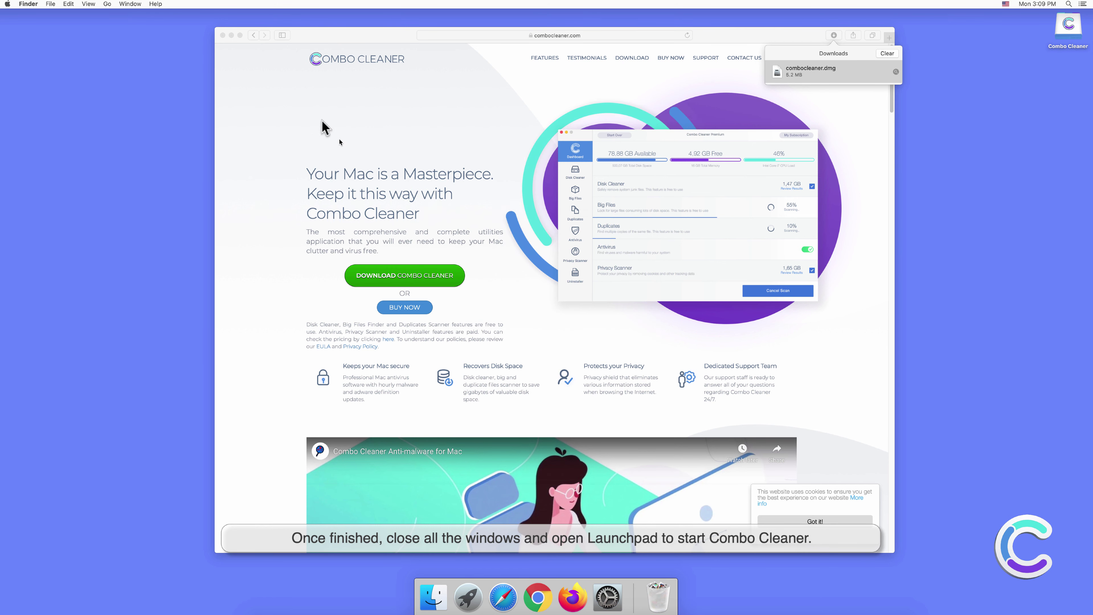
pyautogui.click(221, 38)
# Close Safari, launch Combo Cleaner from Launchpad, and confirm Open in the security prompt
pyautogui.click(222, 35)
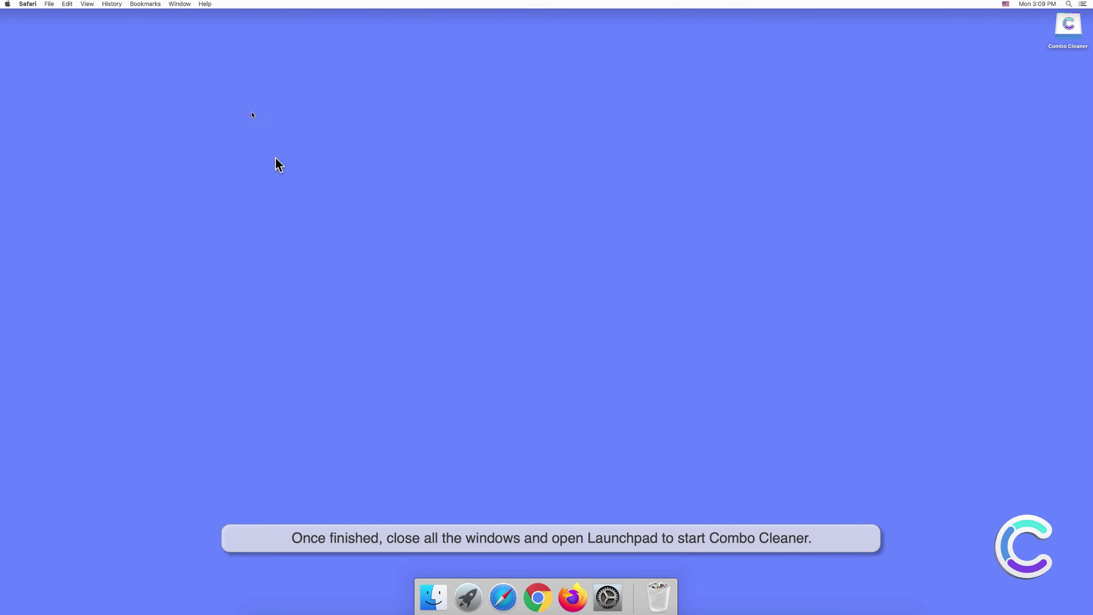
pyautogui.click(469, 598)
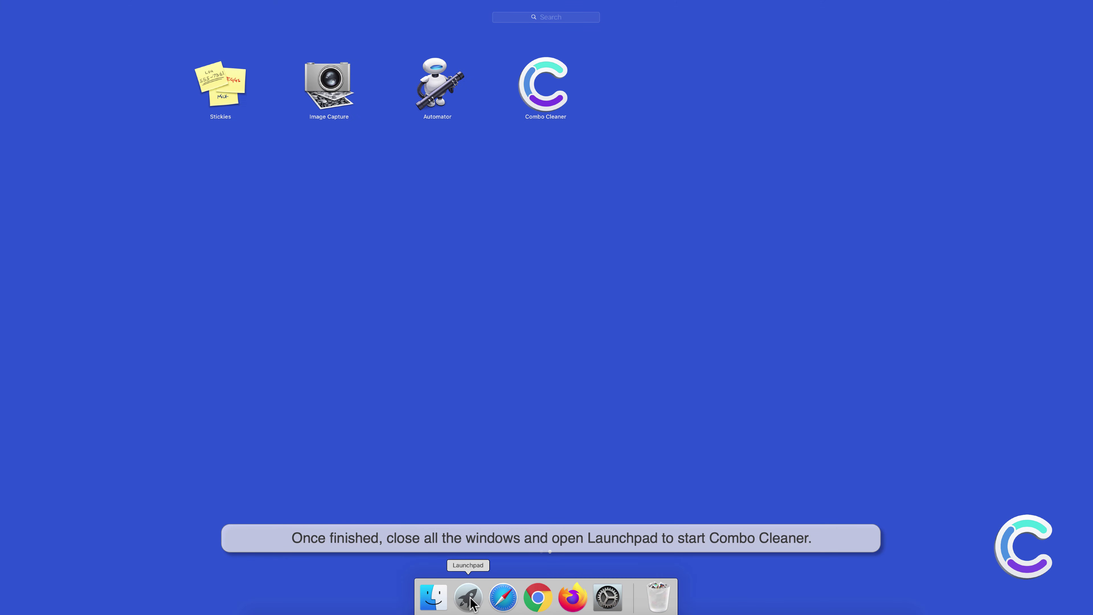
pyautogui.click(542, 107)
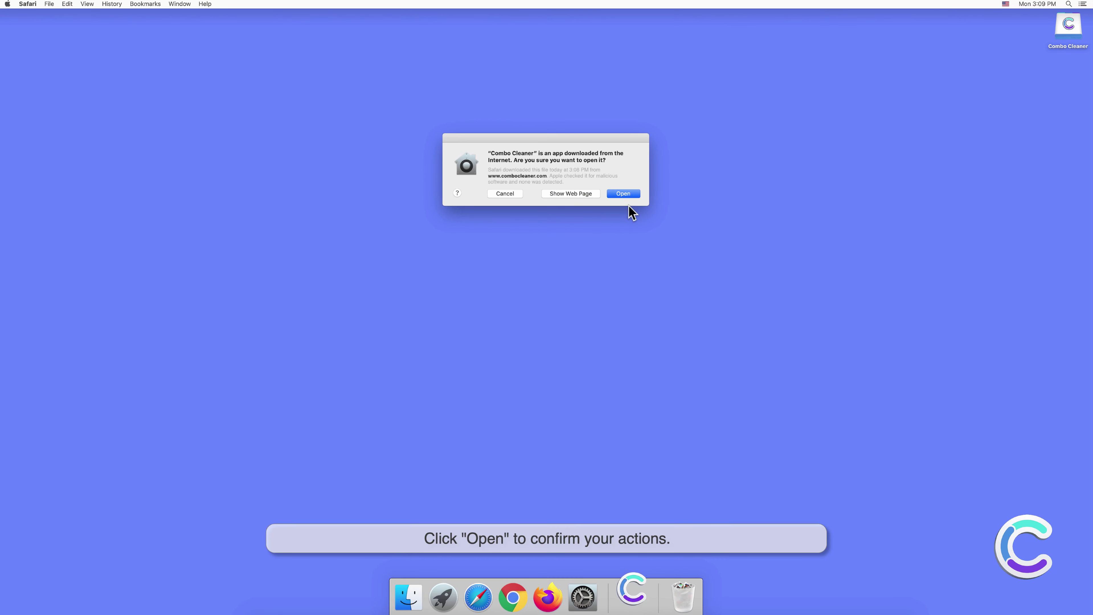
pyautogui.click(627, 194)
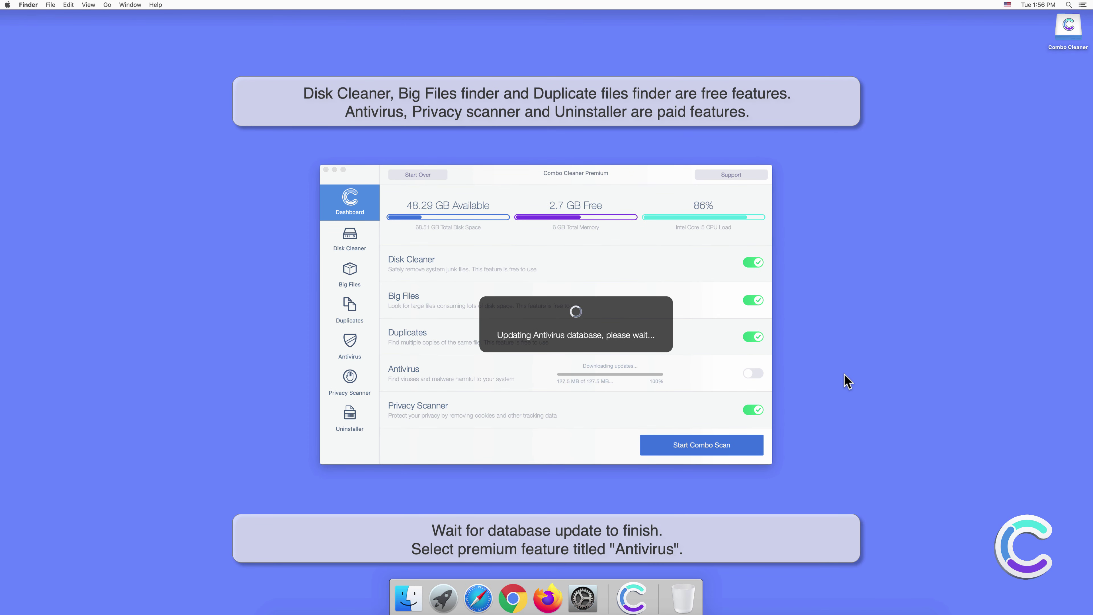
# Run a Combo Cleaner Antivirus full scan, finding 10 threats including Adware.MAC.Adload files
pyautogui.click(351, 343)
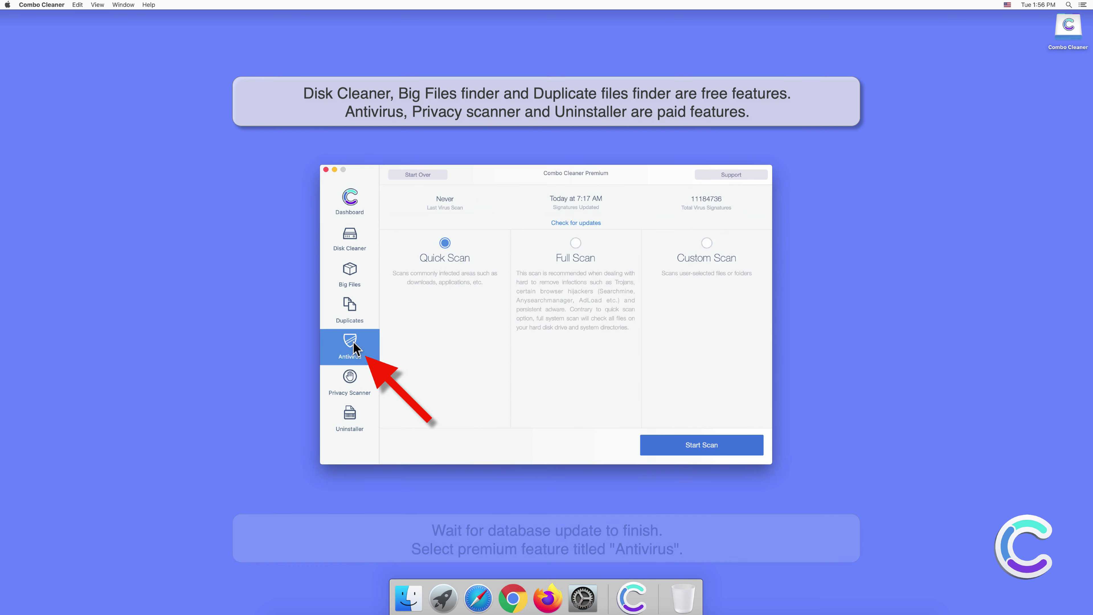
pyautogui.click(576, 243)
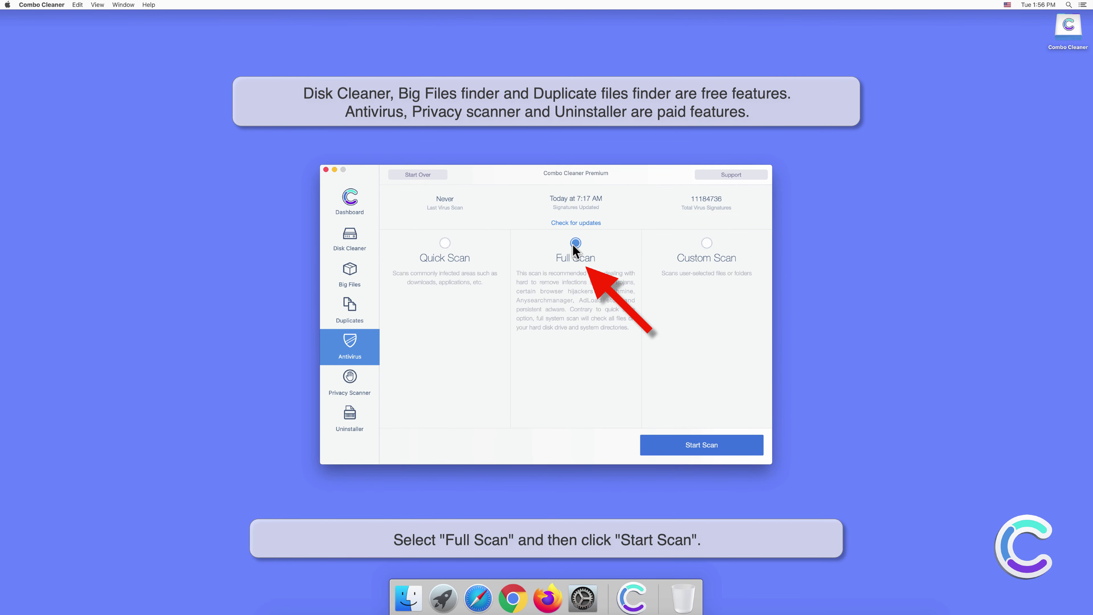
pyautogui.click(702, 445)
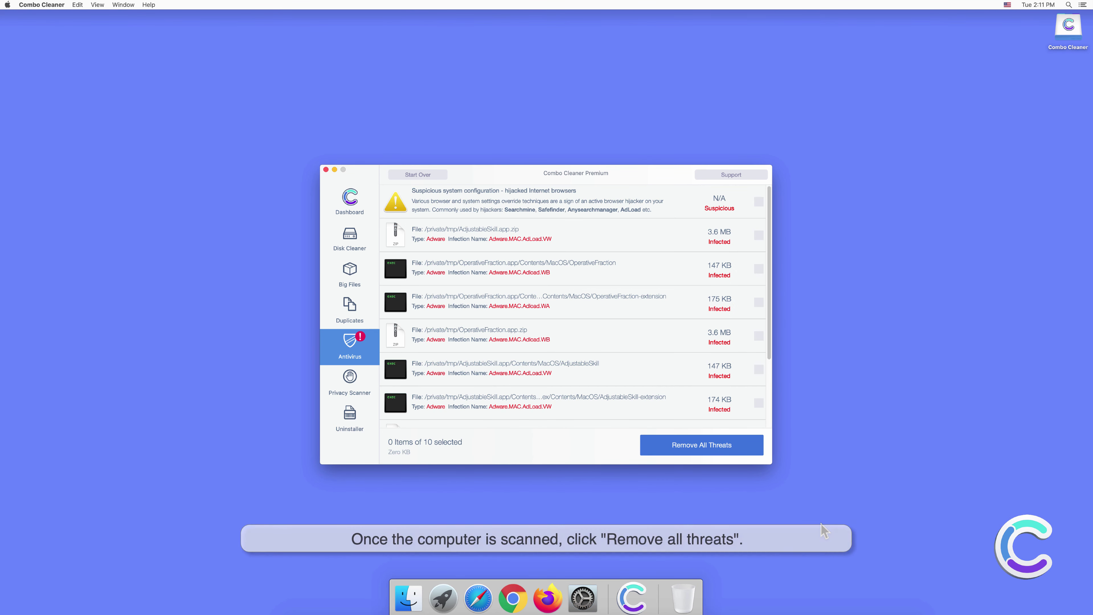
# Remove all detected threats, authenticating with the administrator password
pyautogui.click(708, 445)
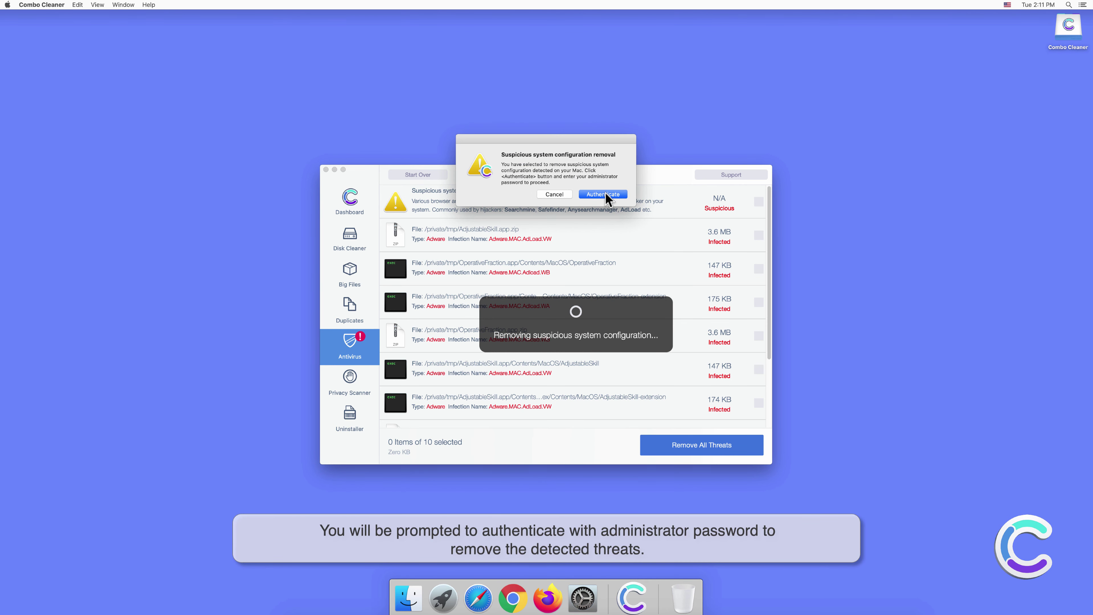
pyautogui.click(611, 196)
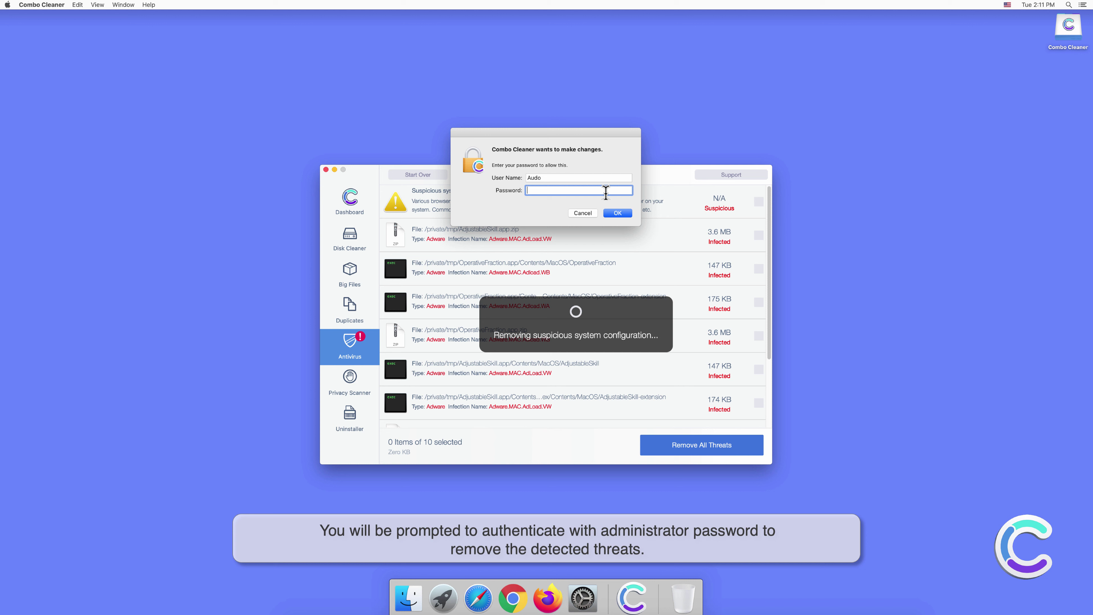
pyautogui.write('••••••')
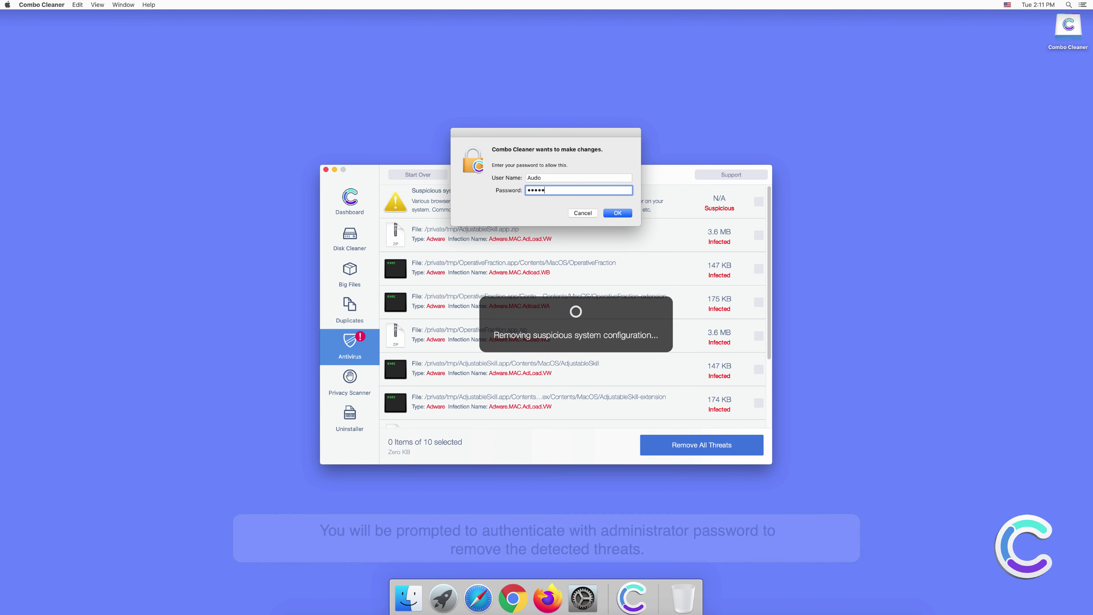
pyautogui.click(616, 213)
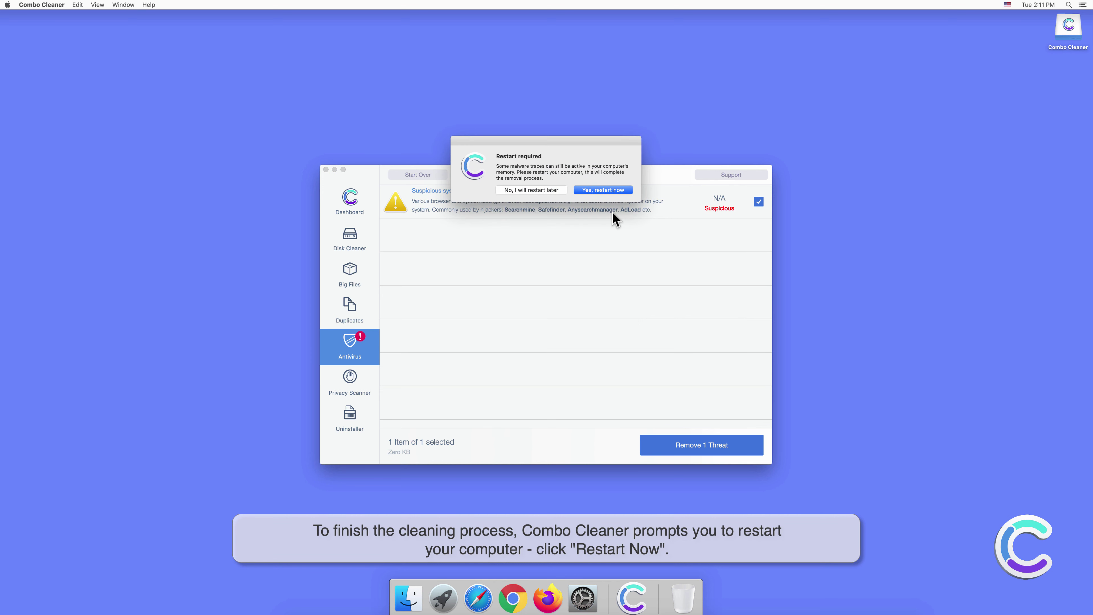
# Confirm the restart-required prompt with 'Yes, restart now' to finish the cleanup
pyautogui.click(610, 193)
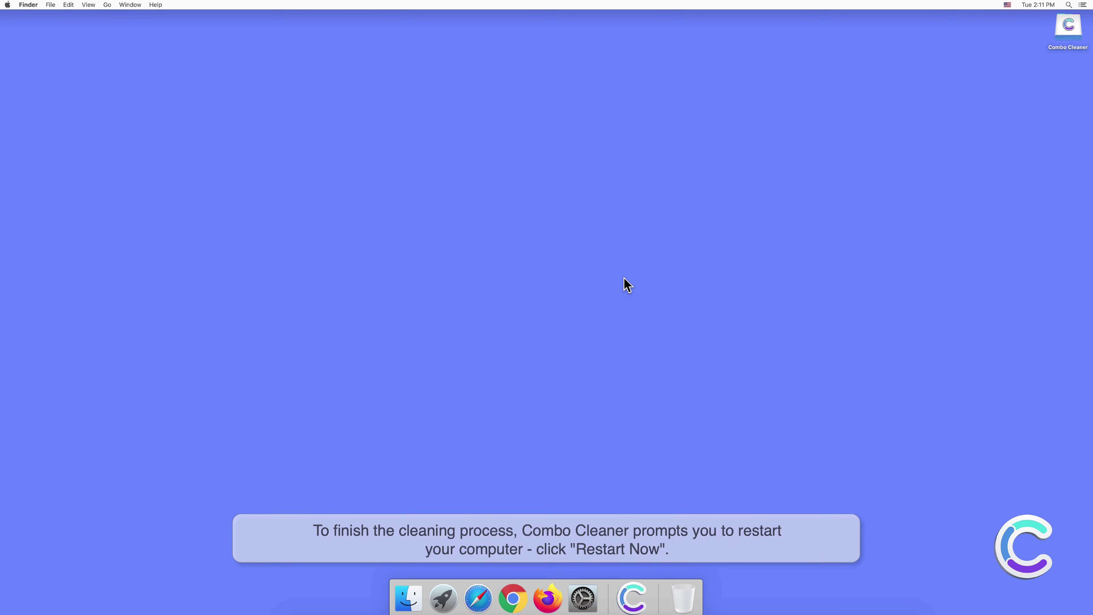